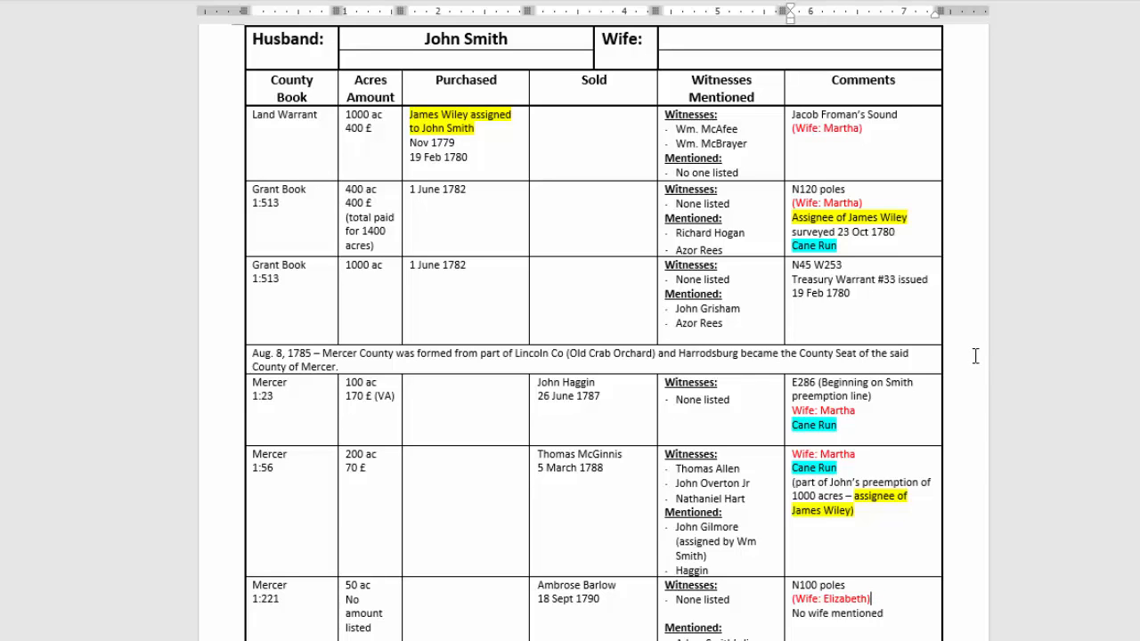
# Highlight the land call N14W400 in bright green in the comments of the Barren A:148 and Mercer 4a:36 rows.
pyautogui.scroll(-10, 976, 355)
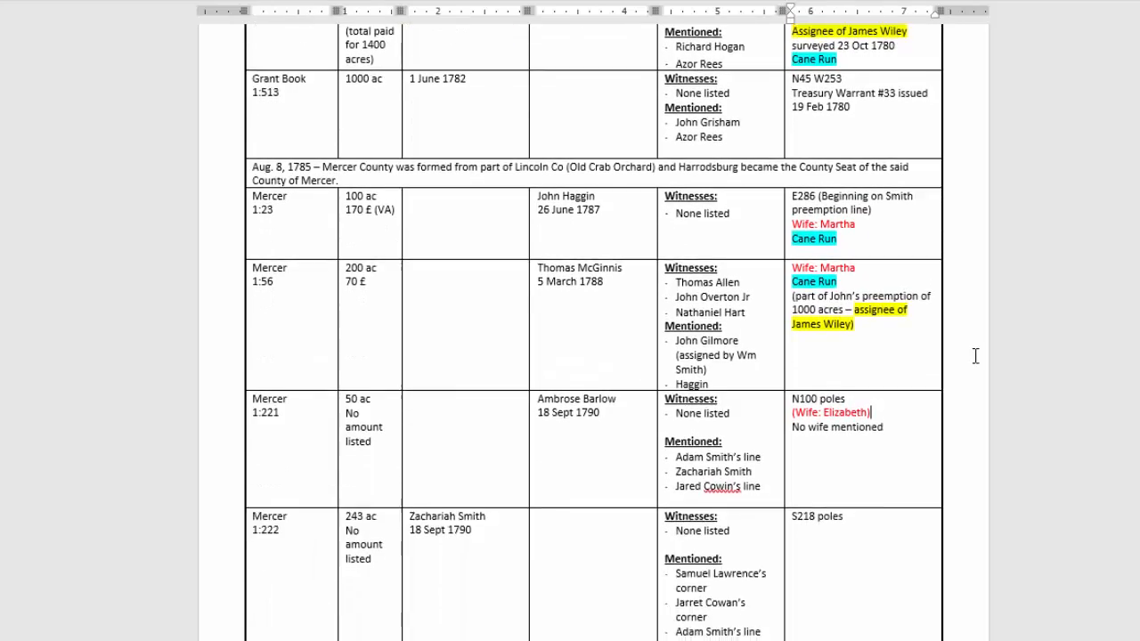
pyautogui.scroll(-4, 976, 355)
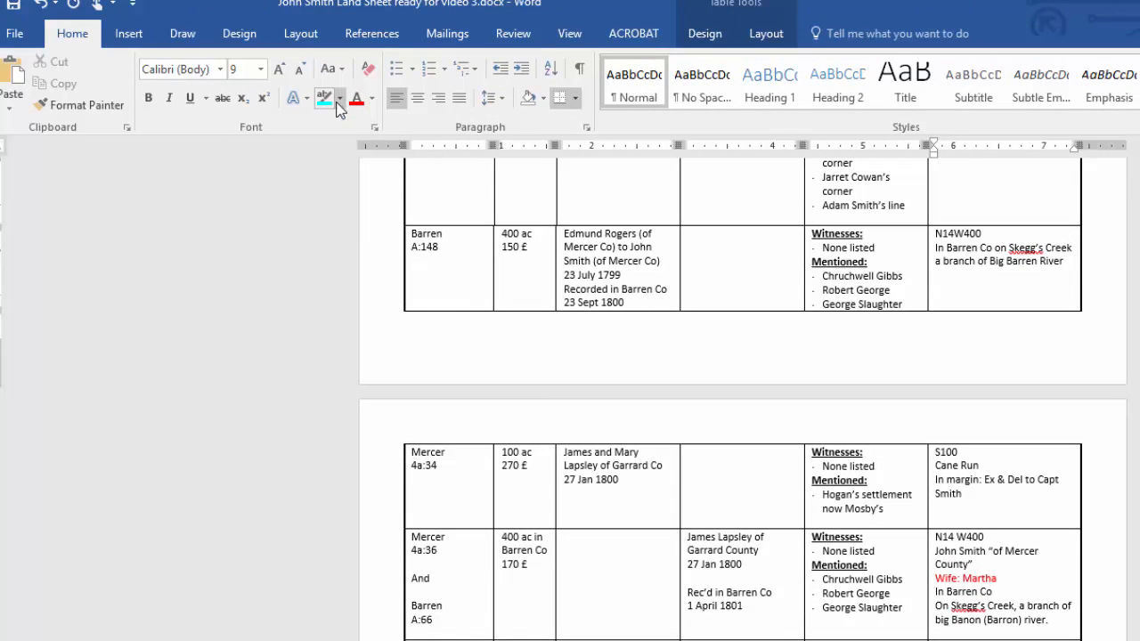
pyautogui.click(338, 100)
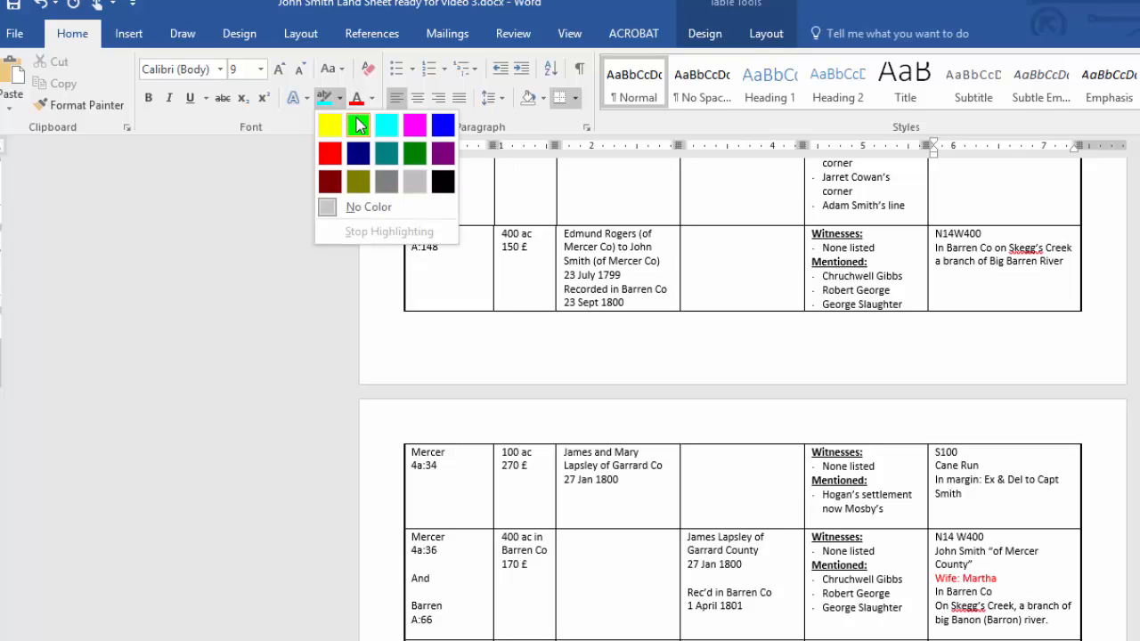
pyautogui.click(356, 125)
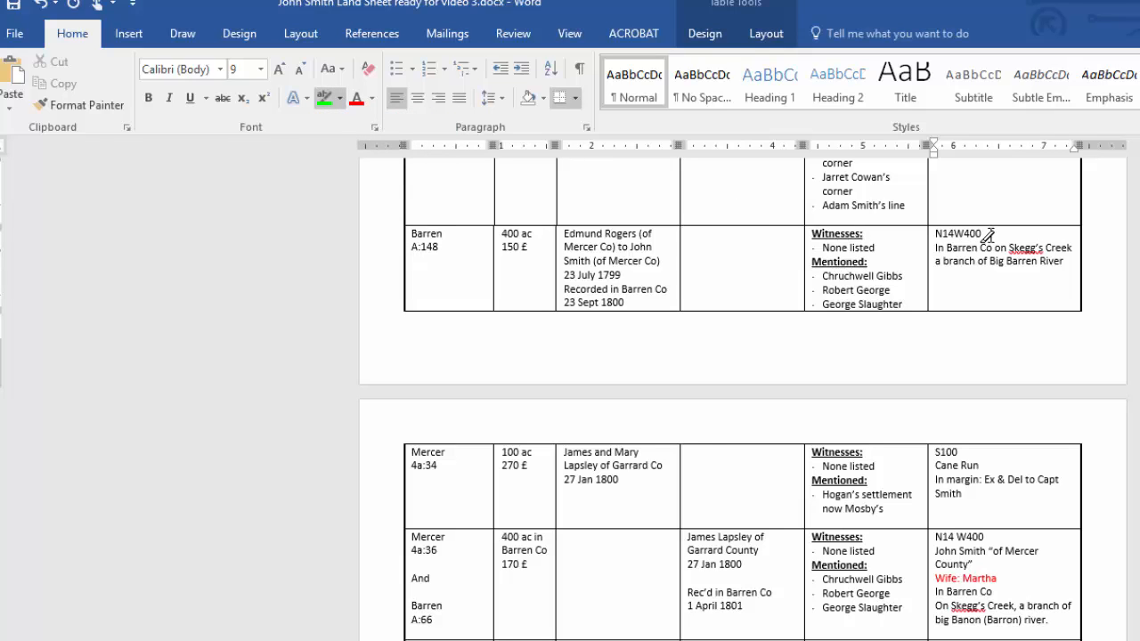
pyautogui.moveTo(989, 233); pyautogui.dragTo(933, 233)
pyautogui.moveTo(985, 537); pyautogui.dragTo(930, 535)
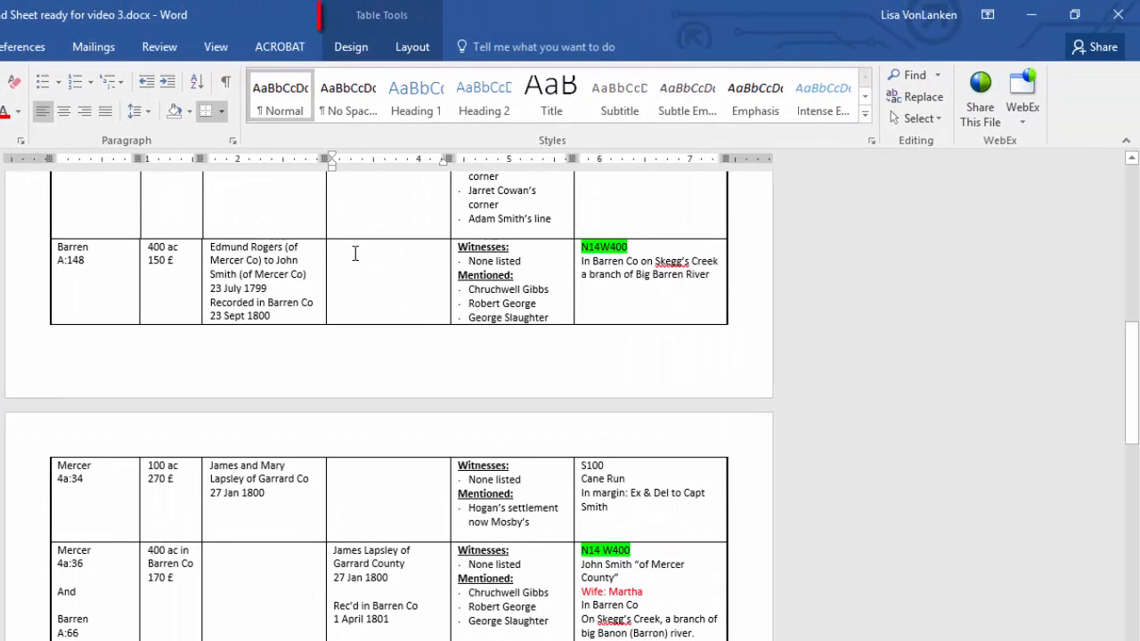
# Shade the empty Sold cell of the Barren A:148 row light blue.
pyautogui.click(360, 47)
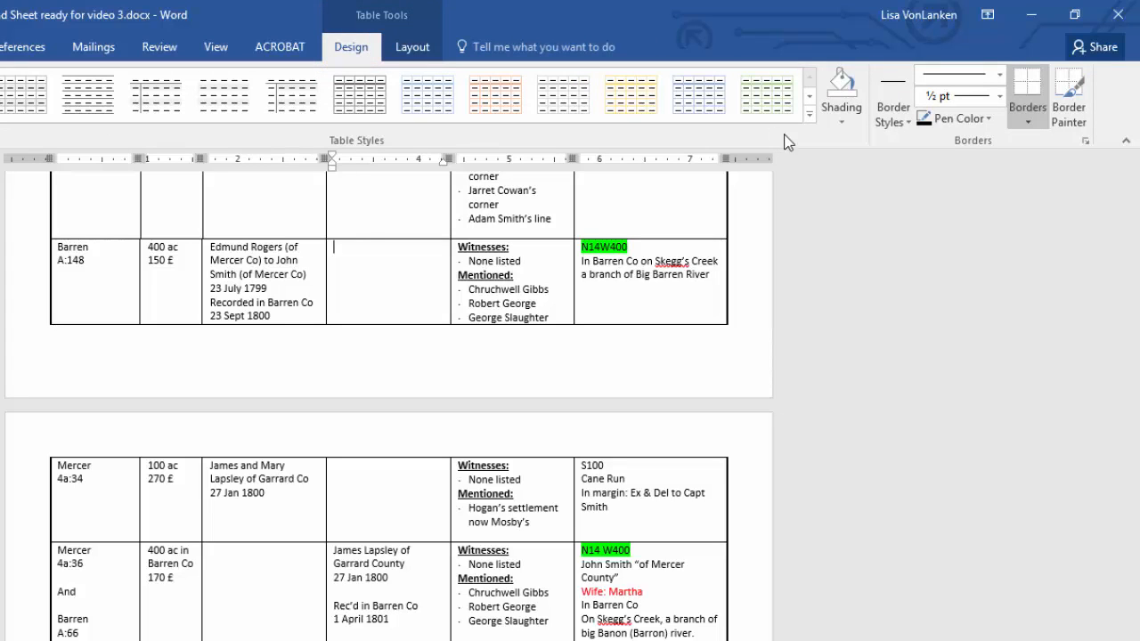
pyautogui.click(842, 124)
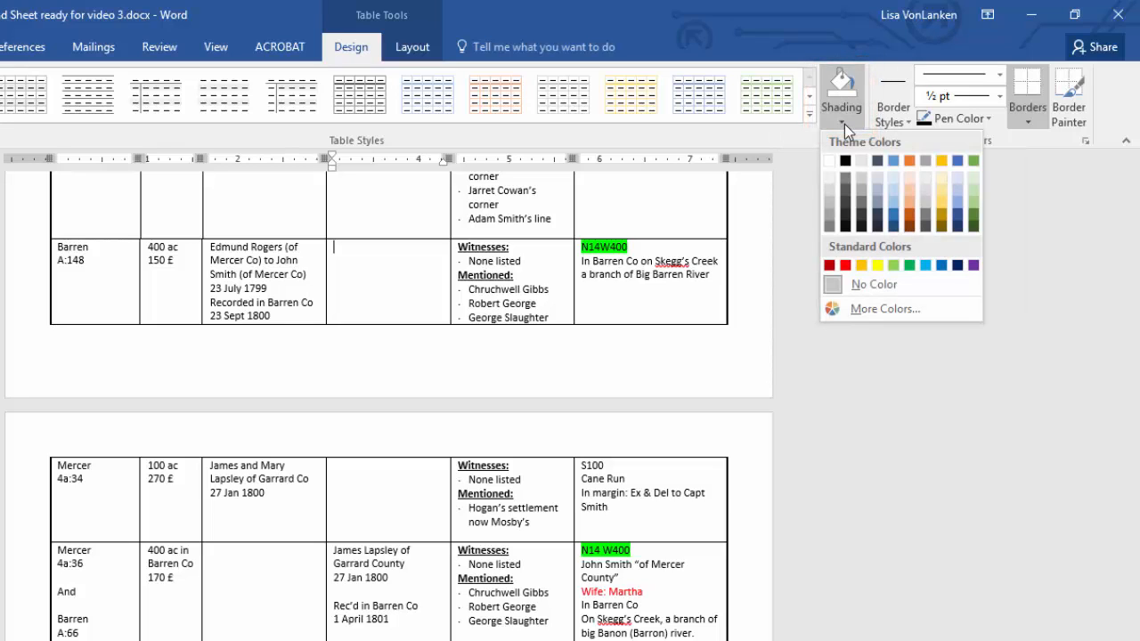
pyautogui.click(896, 190)
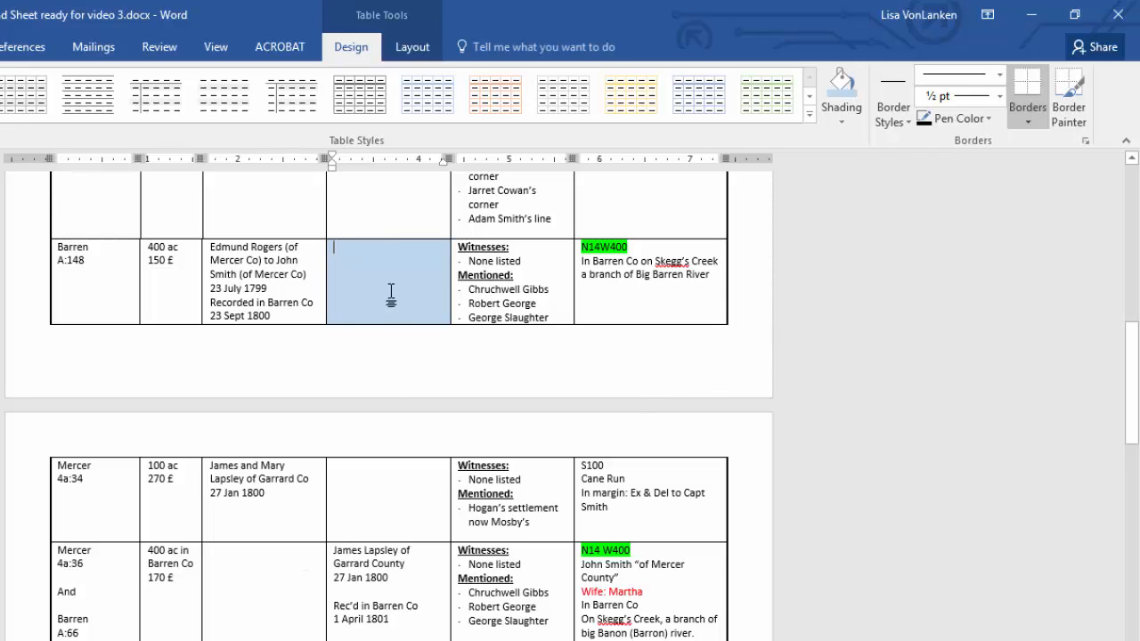
# Shade the empty Purchased cell of the Mercer 4a:36 row with the same light blue.
pyautogui.click(261, 583)
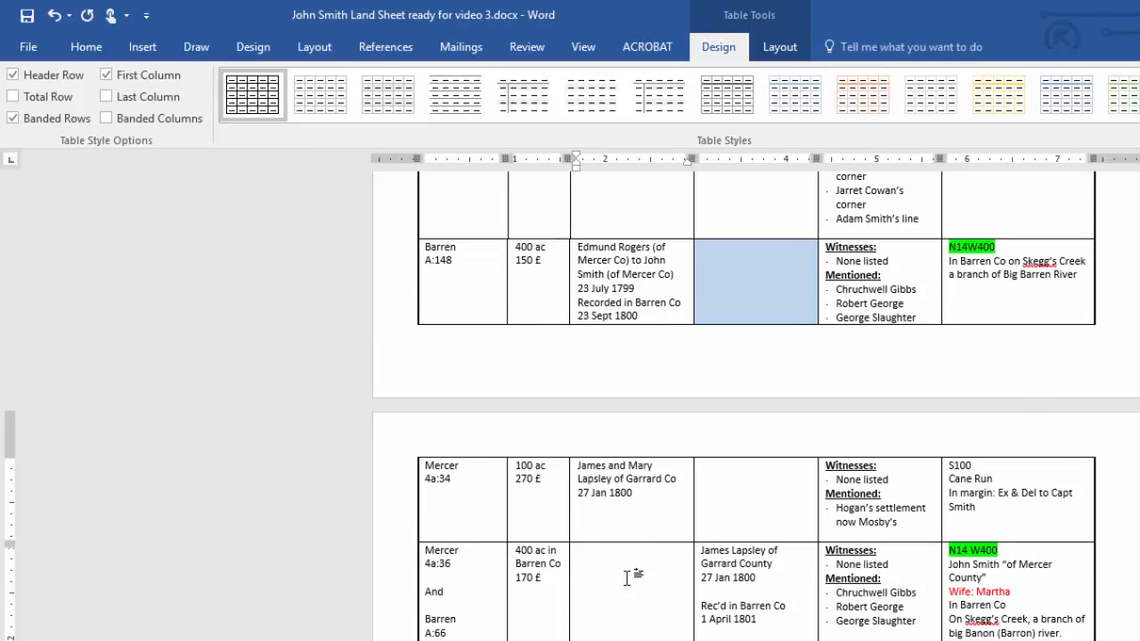
pyautogui.click(93, 47)
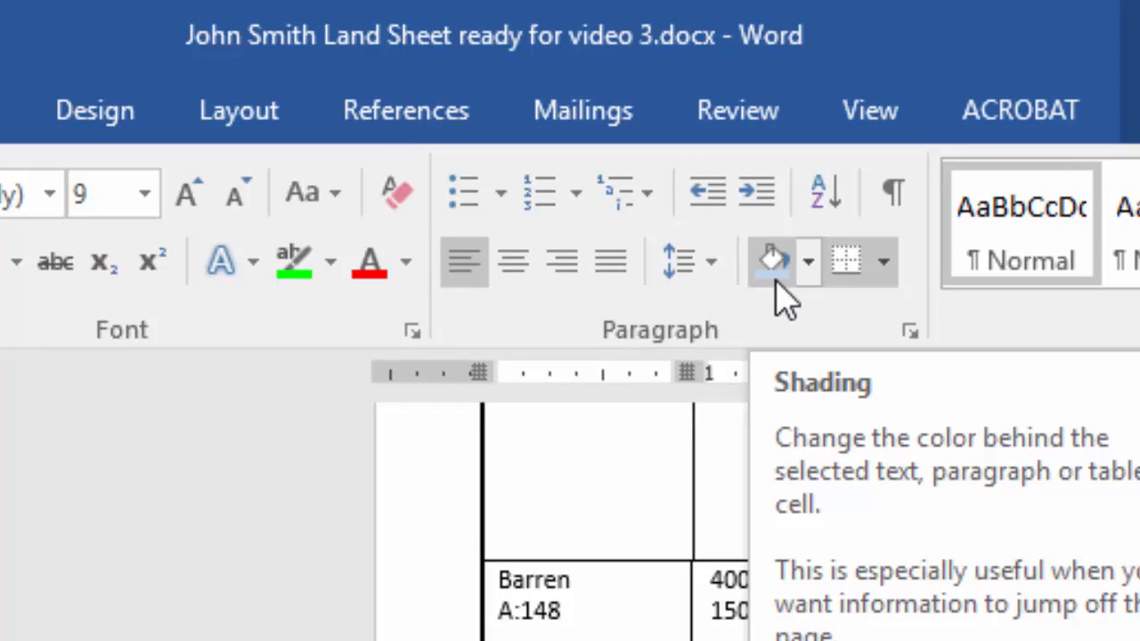
pyautogui.click(808, 263)
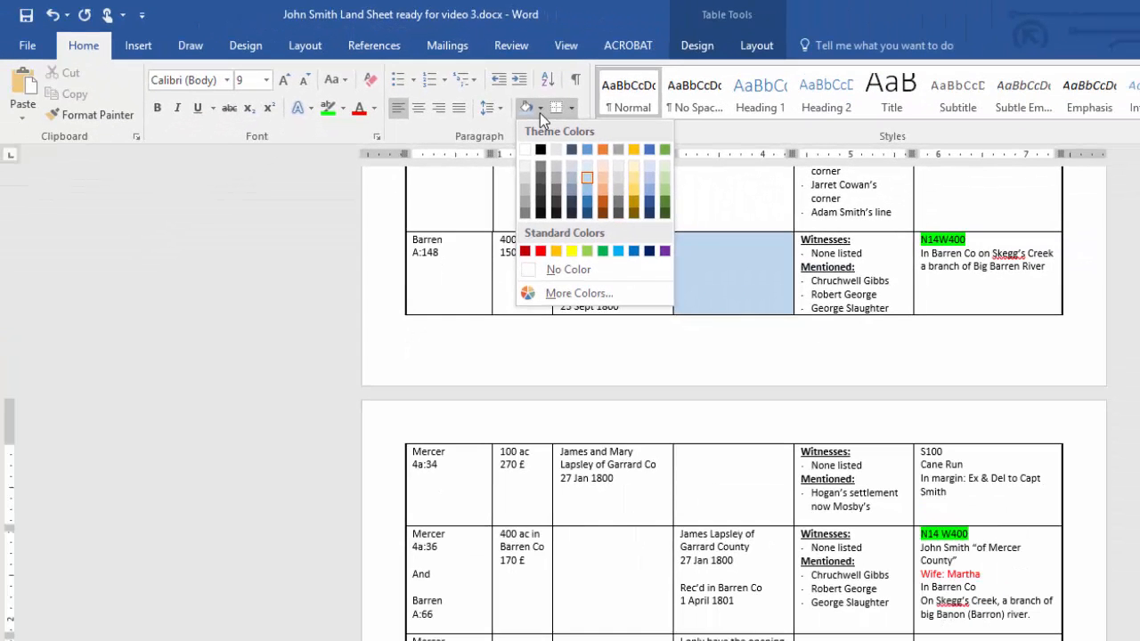
pyautogui.click(808, 263)
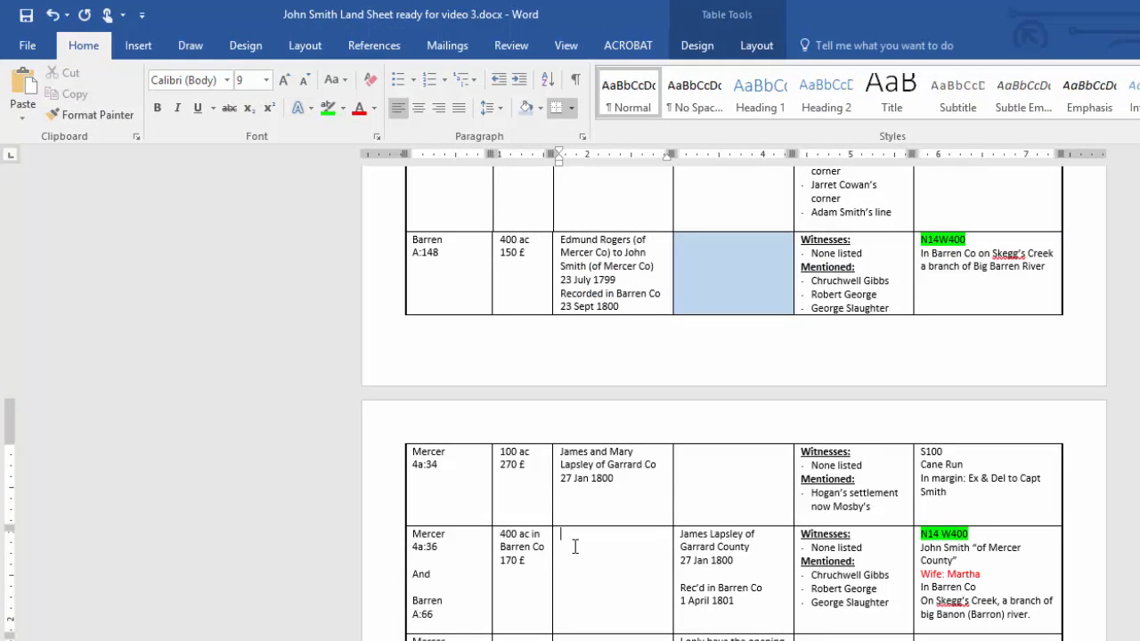
pyautogui.click(519, 107)
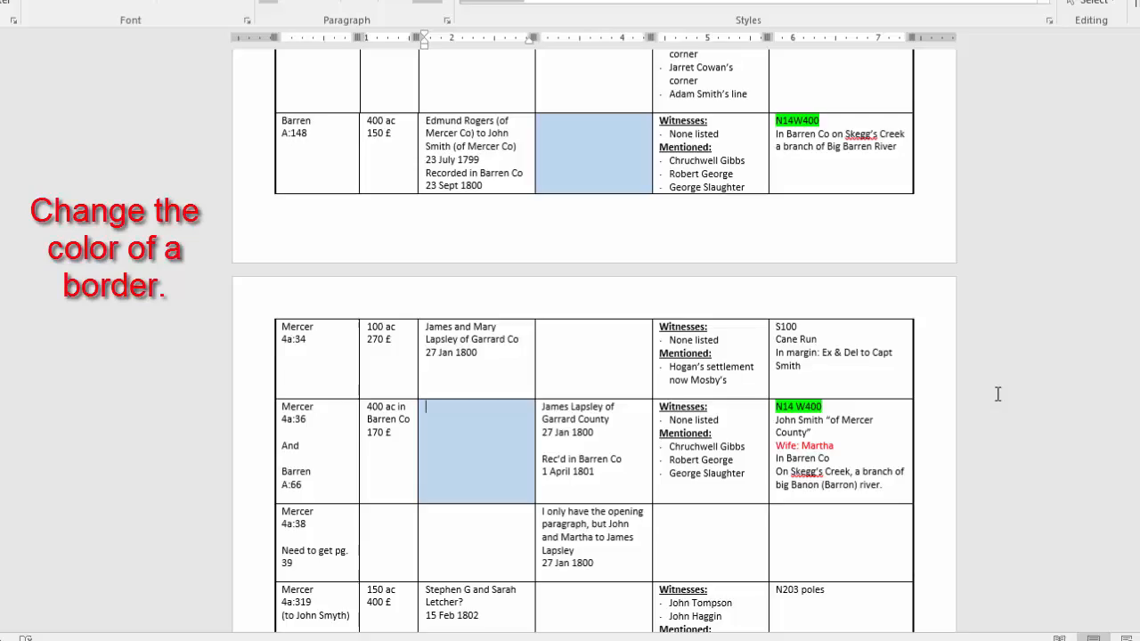
# Apply a green 6 pt left border to the Land Warrant cell in the County Book column.
pyautogui.scroll(7, 877, 409)
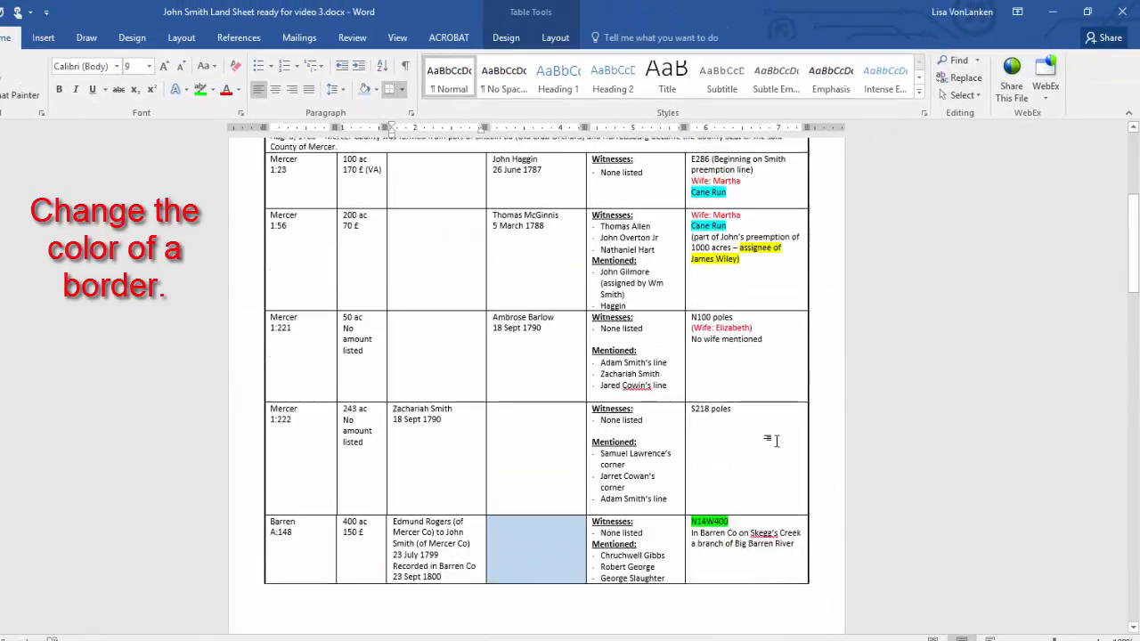
pyautogui.scroll(6, 776, 440)
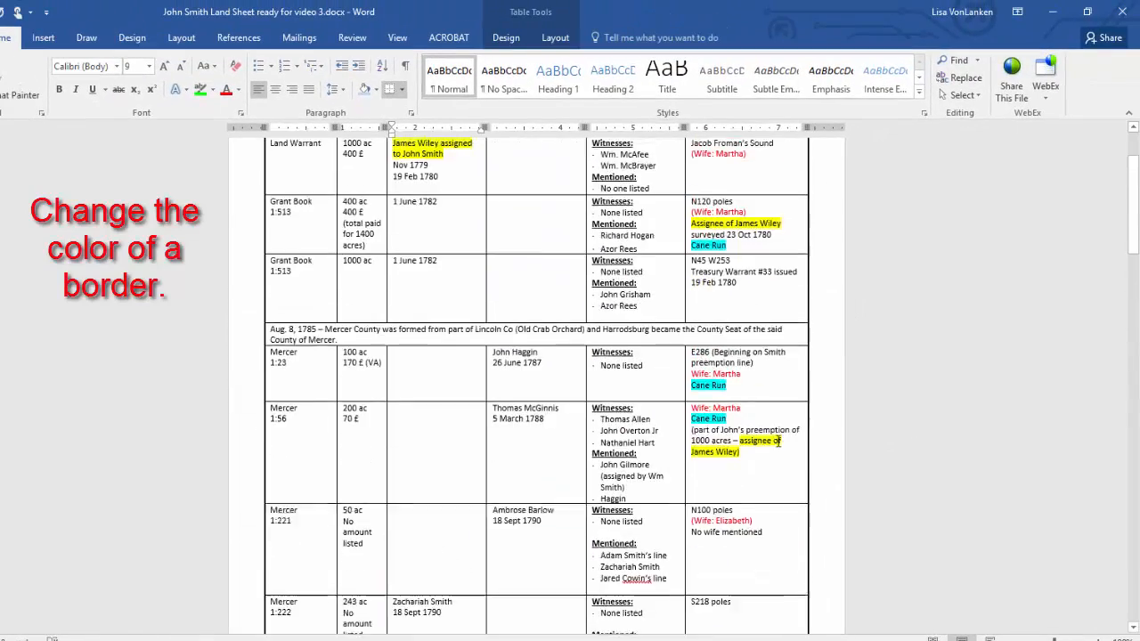
pyautogui.scroll(-3, 820, 440)
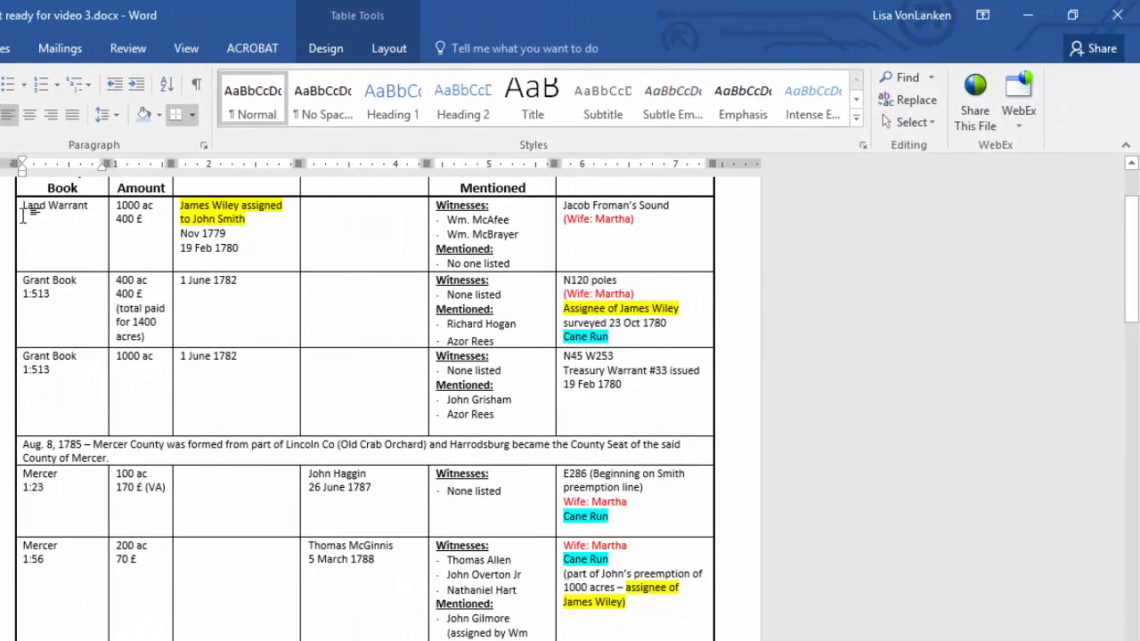
pyautogui.click(322, 54)
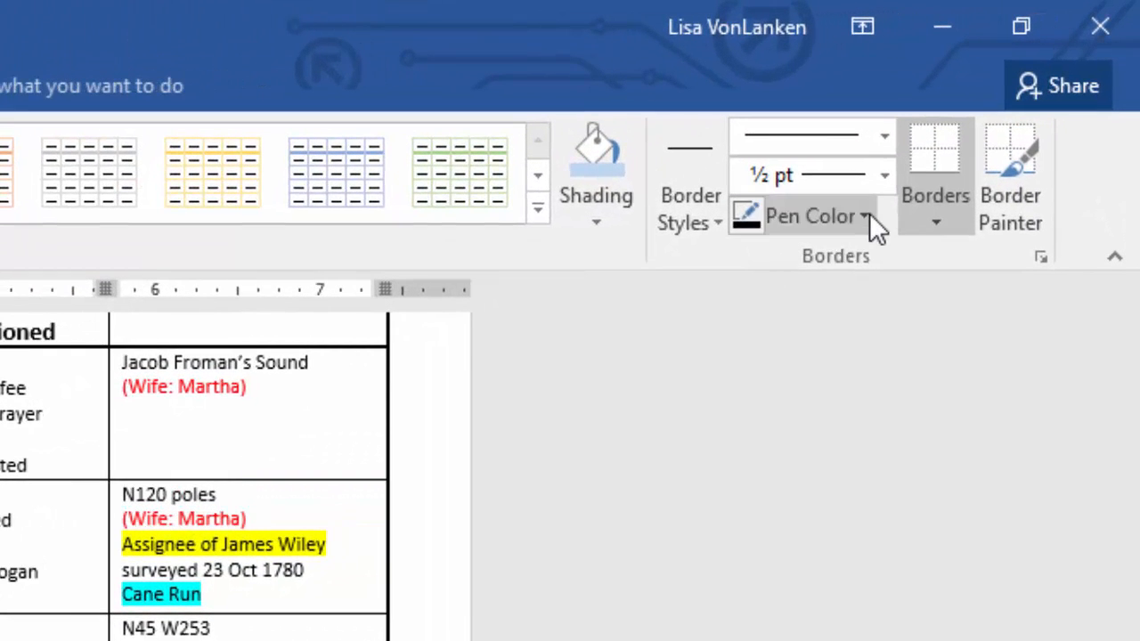
pyautogui.click(869, 216)
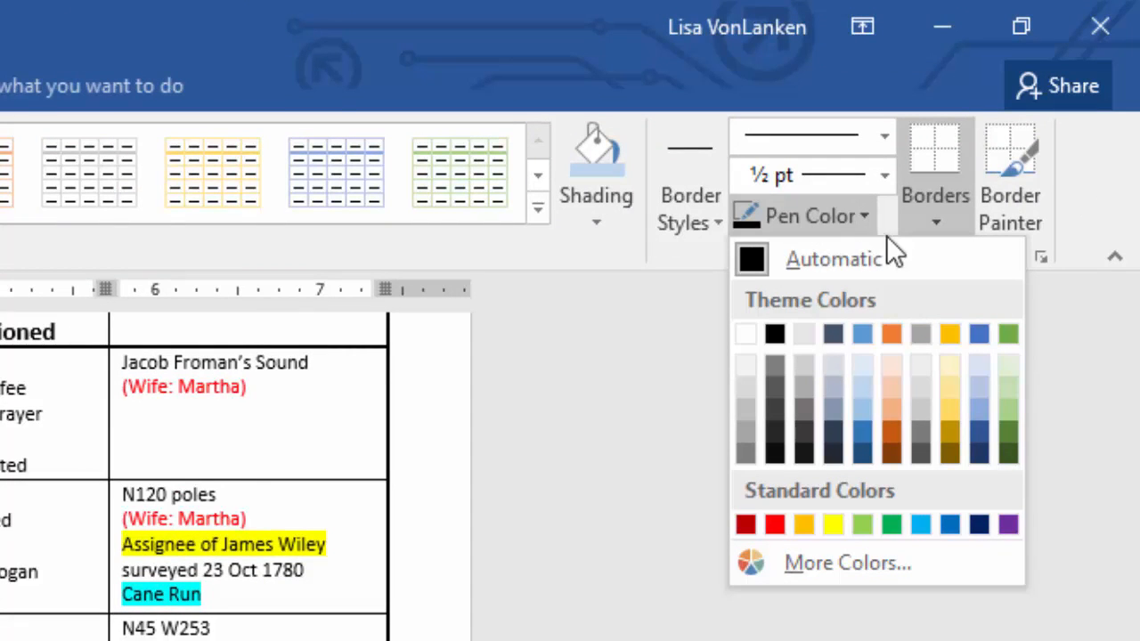
pyautogui.click(1008, 333)
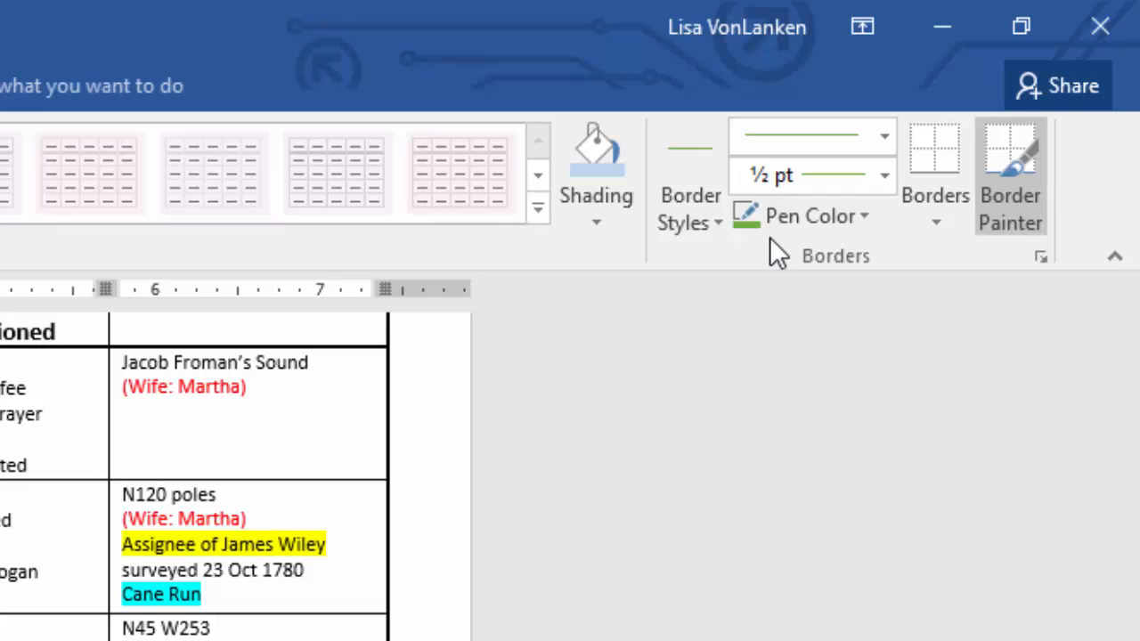
pyautogui.click(886, 182)
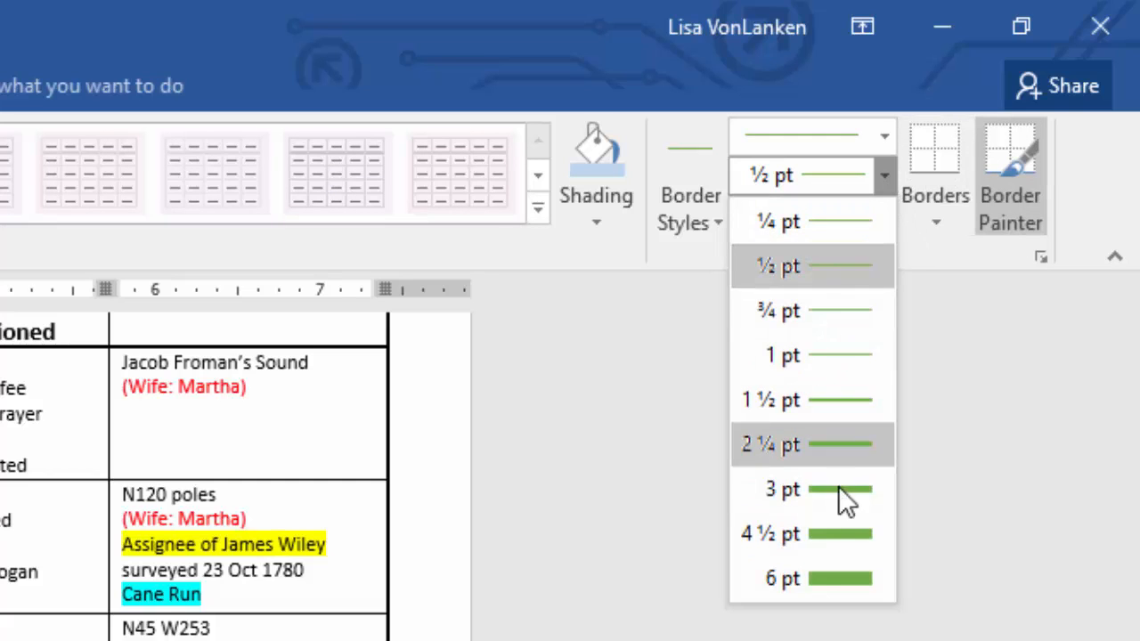
pyautogui.click(853, 574)
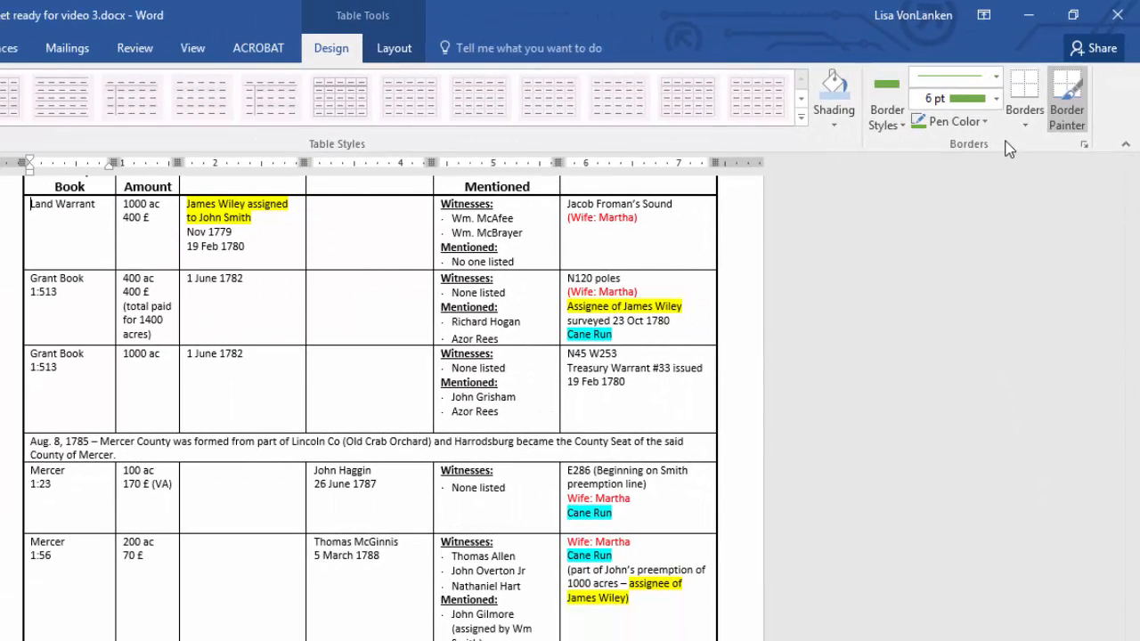
pyautogui.click(1020, 129)
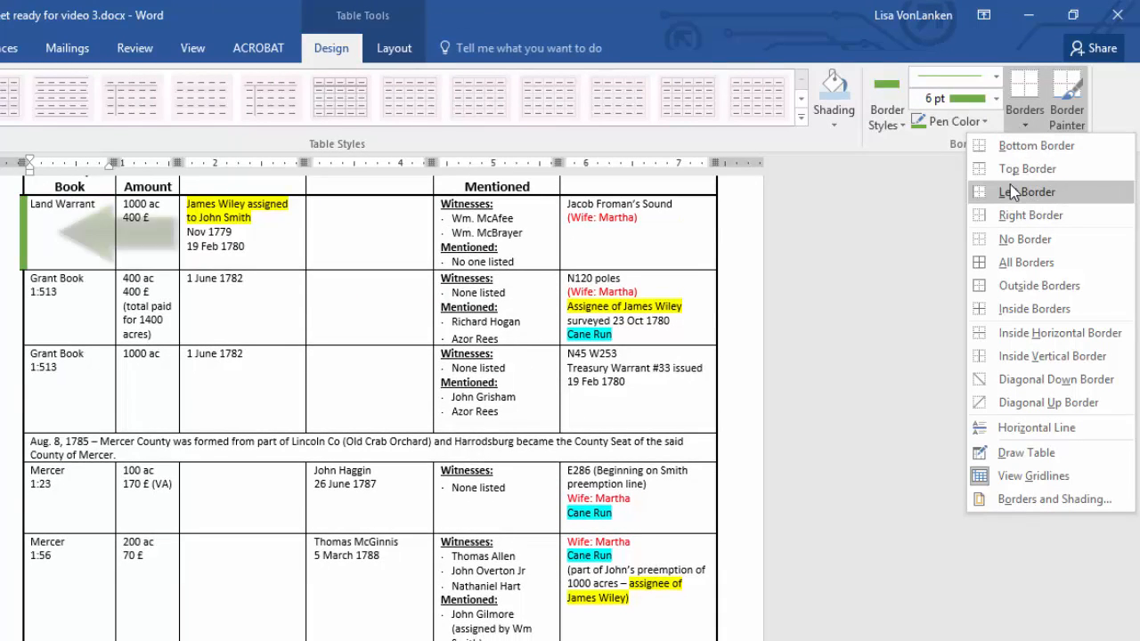
pyautogui.click(1012, 191)
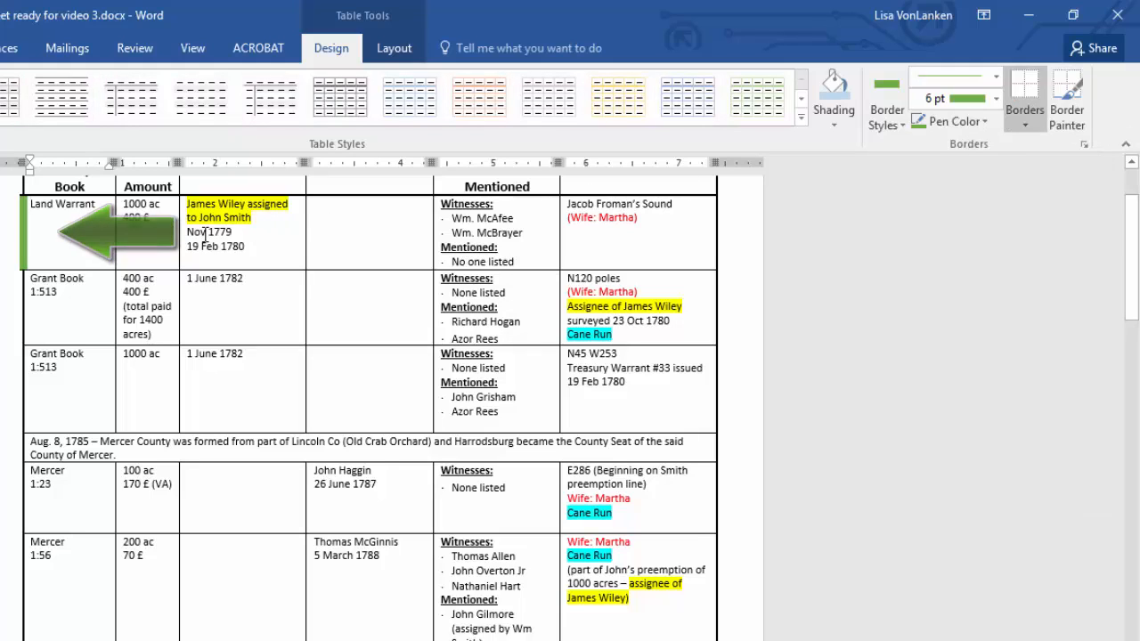
# Add the green 6 pt left border to both Grant Book 1:513 rows and the Mercer 1:23 and 1:56 rows, using Border Painter.
pyautogui.click(36, 282)
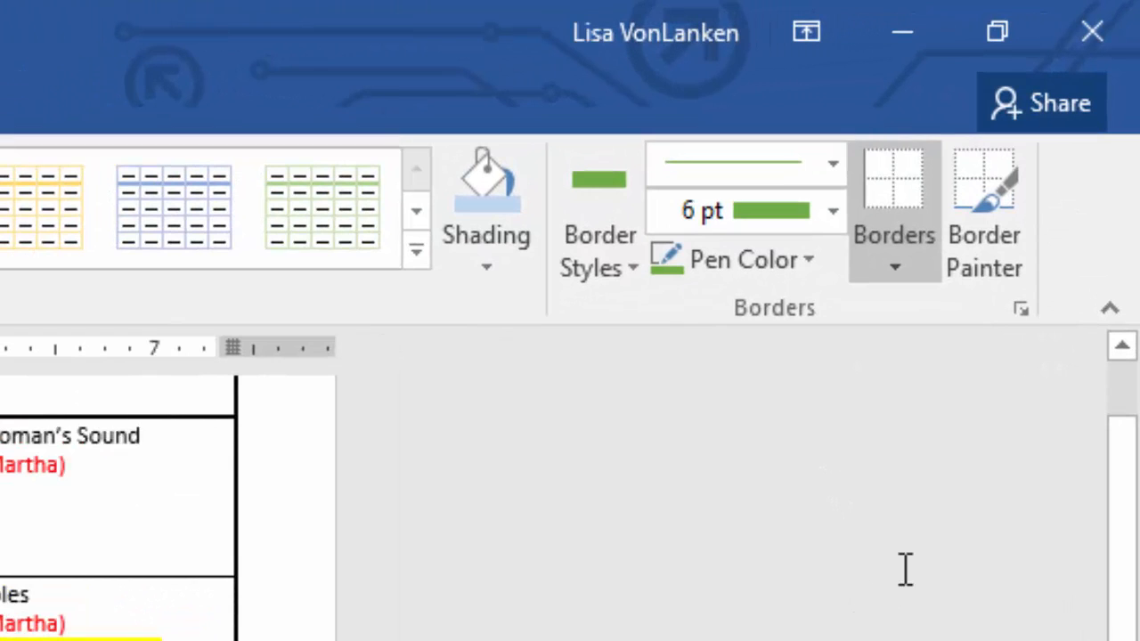
pyautogui.click(990, 199)
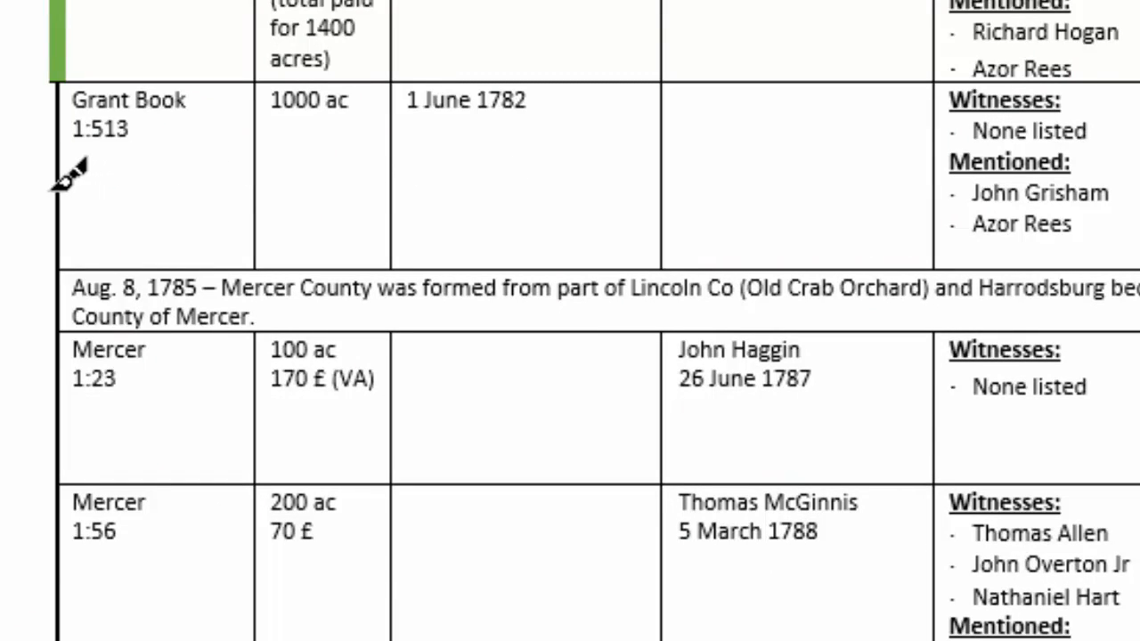
pyautogui.click(54, 190)
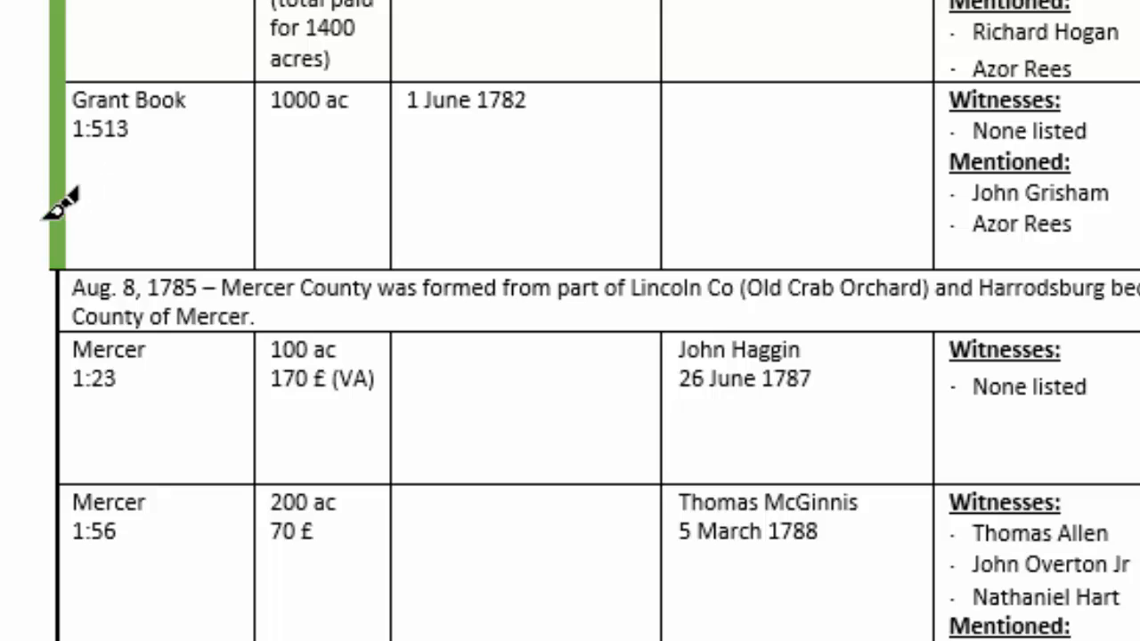
pyautogui.click(57, 374)
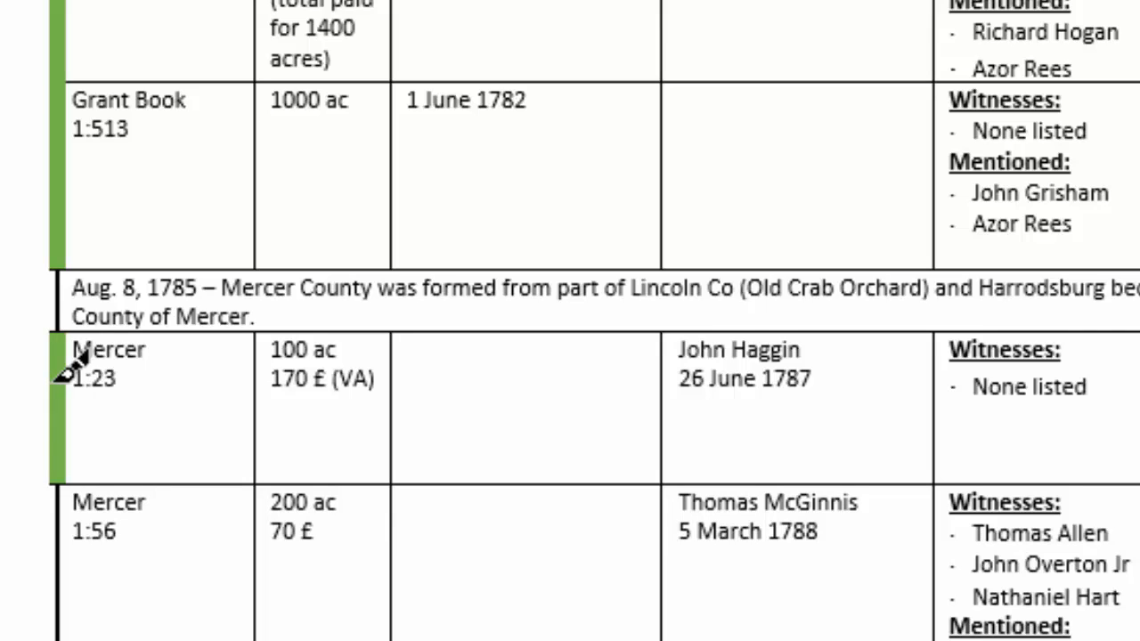
pyautogui.click(55, 563)
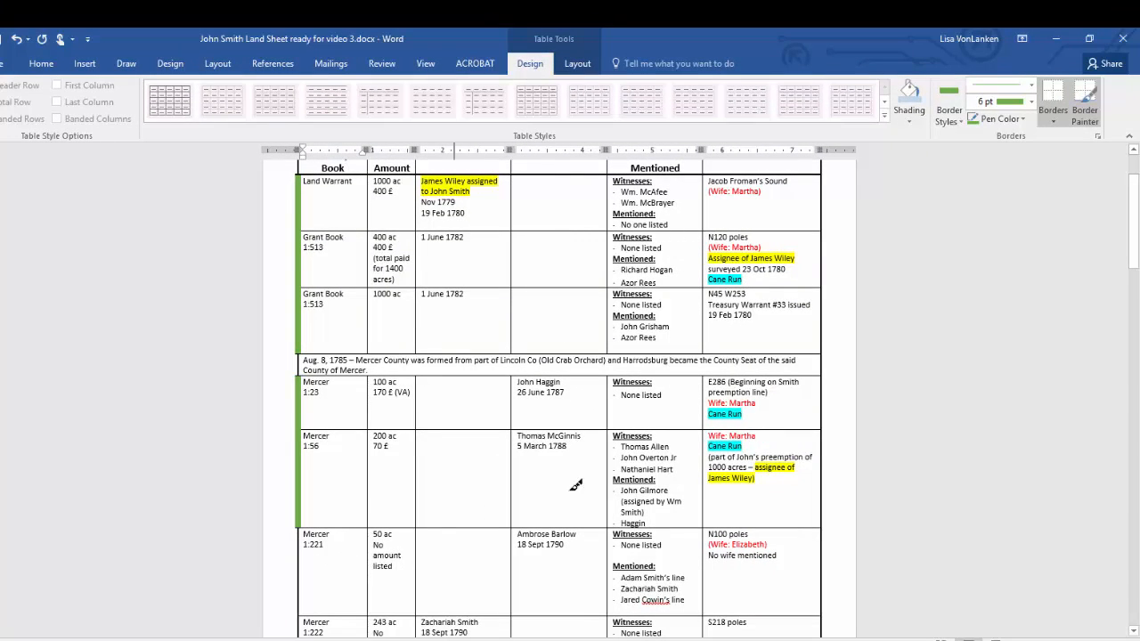
# Change the border pen color to red and paint the left border of the Mercer 1:221 row at 6 pt.
pyautogui.click(1023, 120)
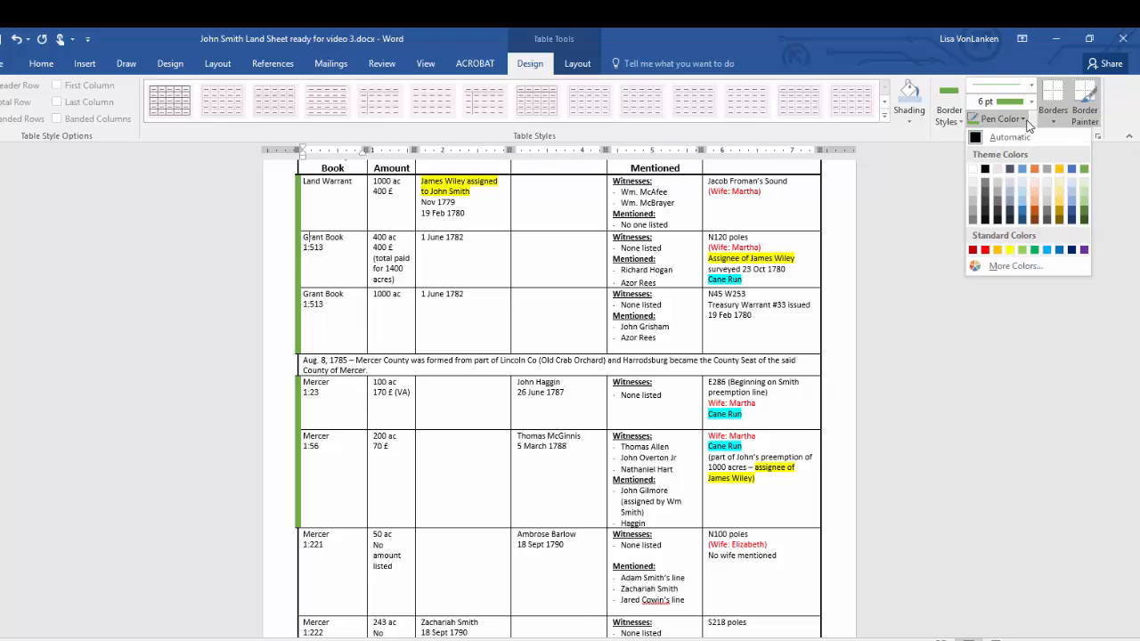
pyautogui.click(985, 250)
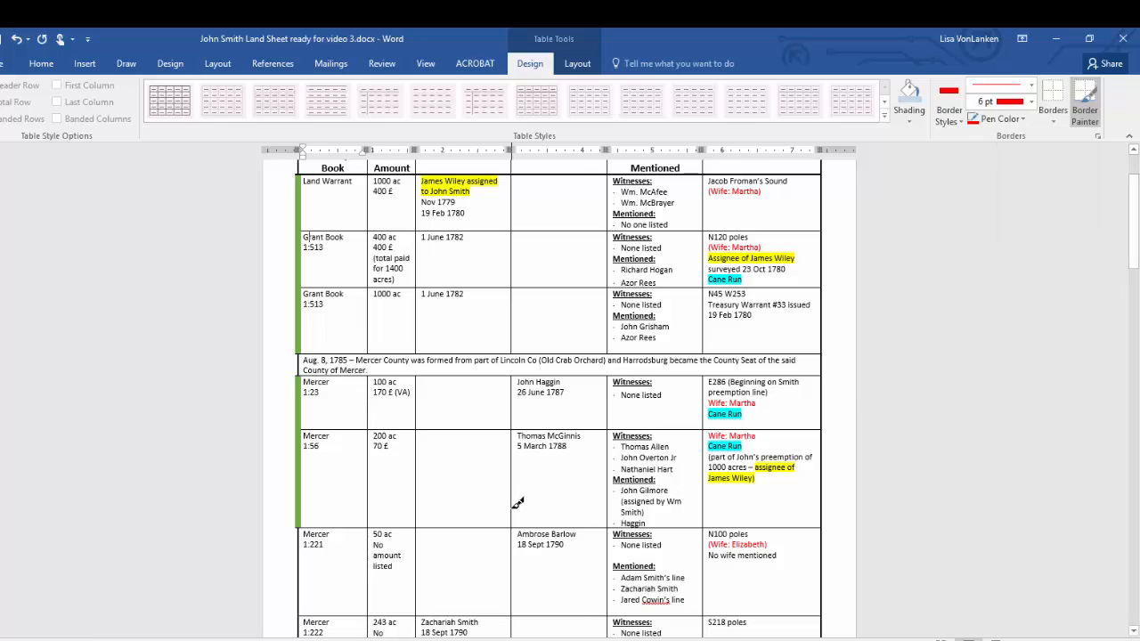
pyautogui.click(300, 559)
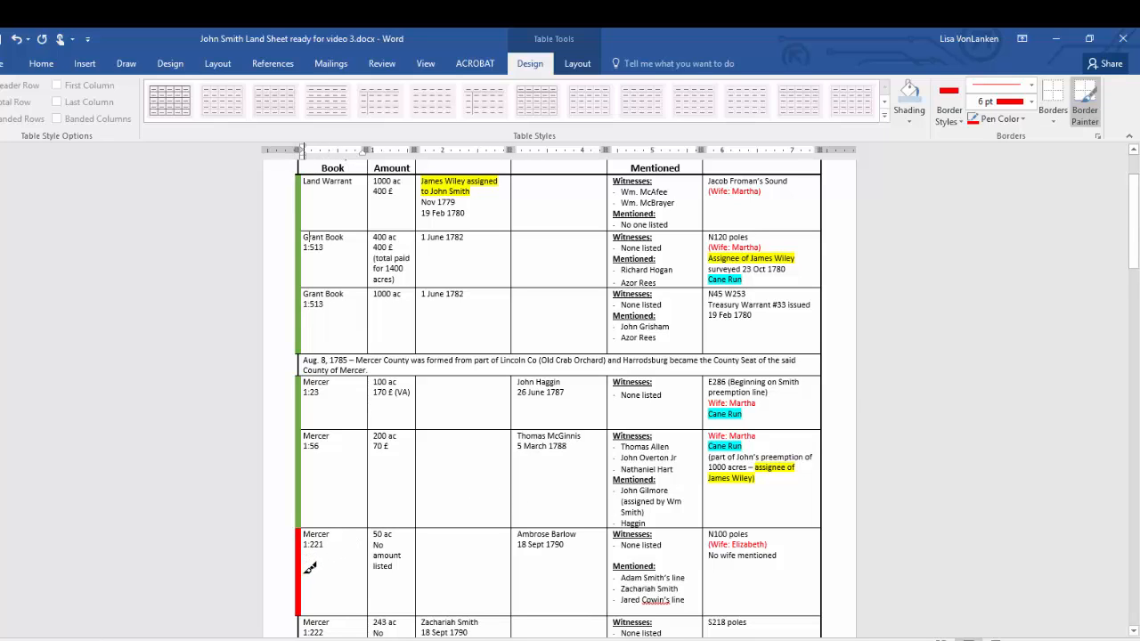